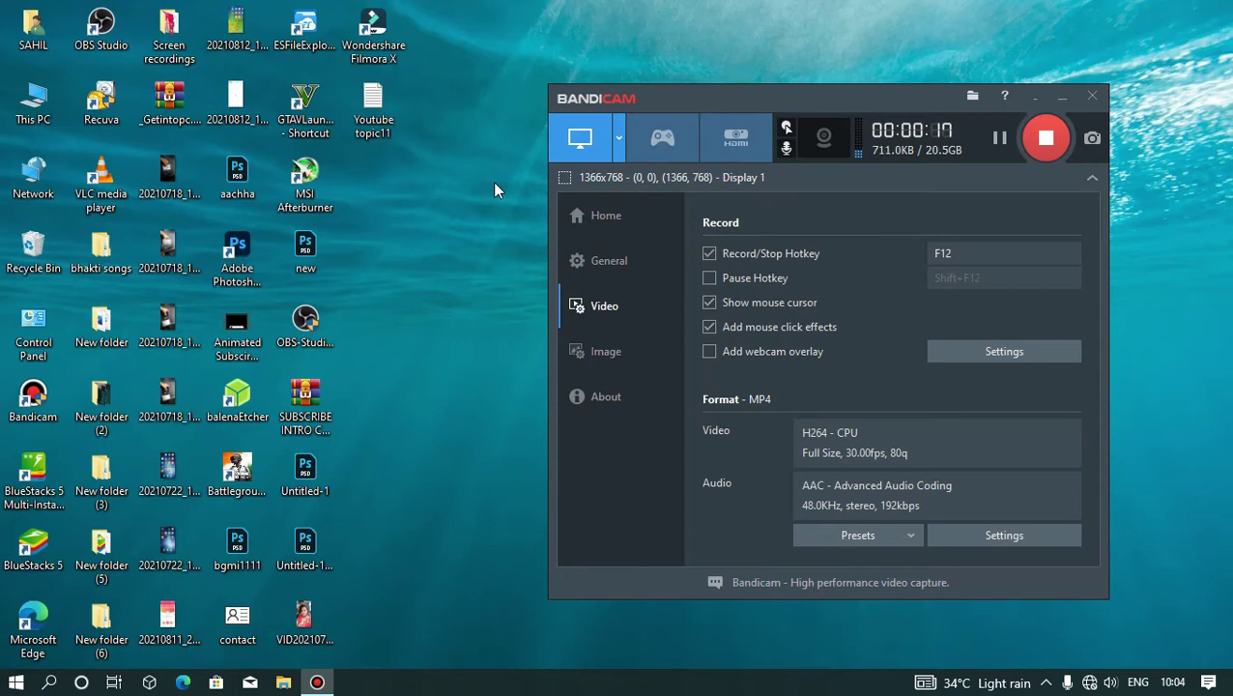
Open Computer Management through the Manage option of This PC
{"action": "right_click", "coordinate": [29, 95]}
{"action": "left_click", "coordinate": [411, 142]}
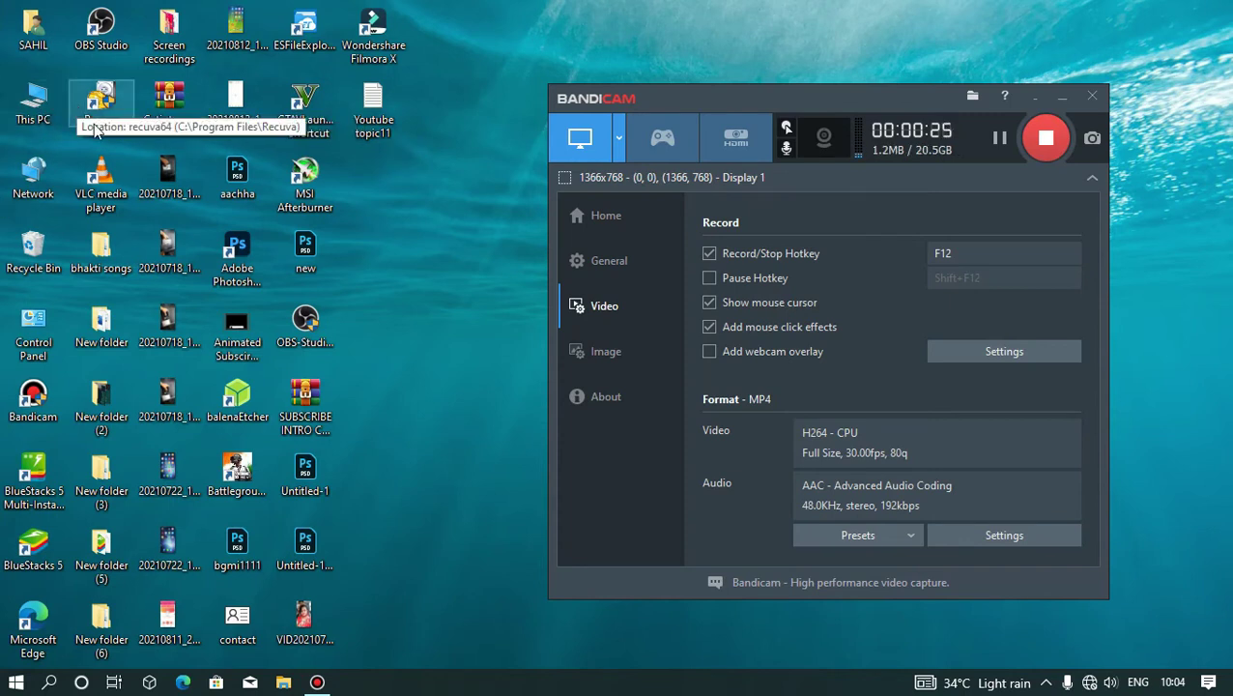
{"action": "right_click", "coordinate": [26, 109]}
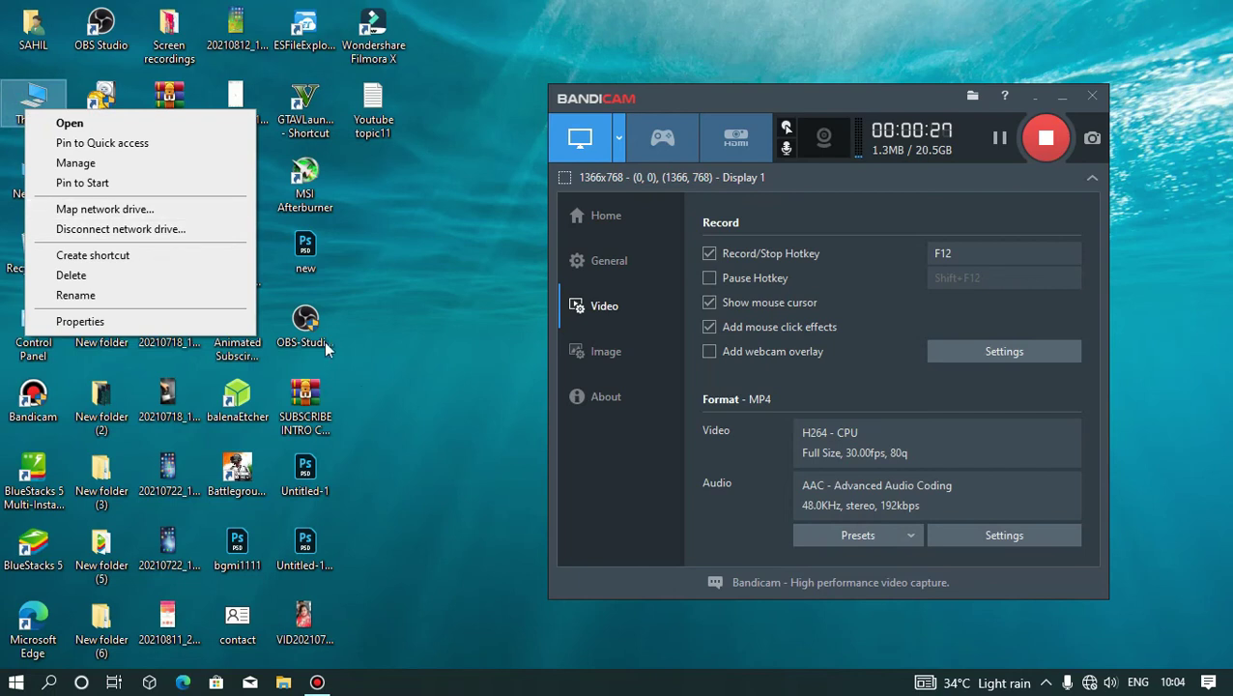
{"action": "right_click", "coordinate": [24, 105]}
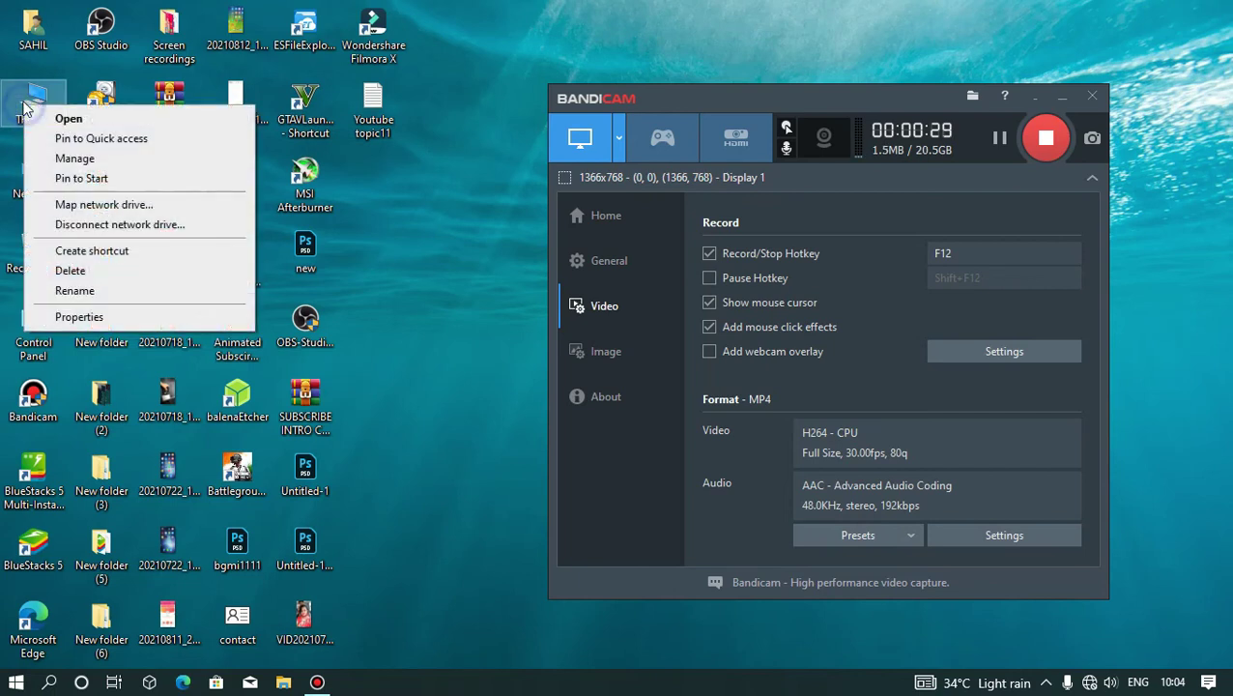
{"action": "left_click", "coordinate": [73, 159]}
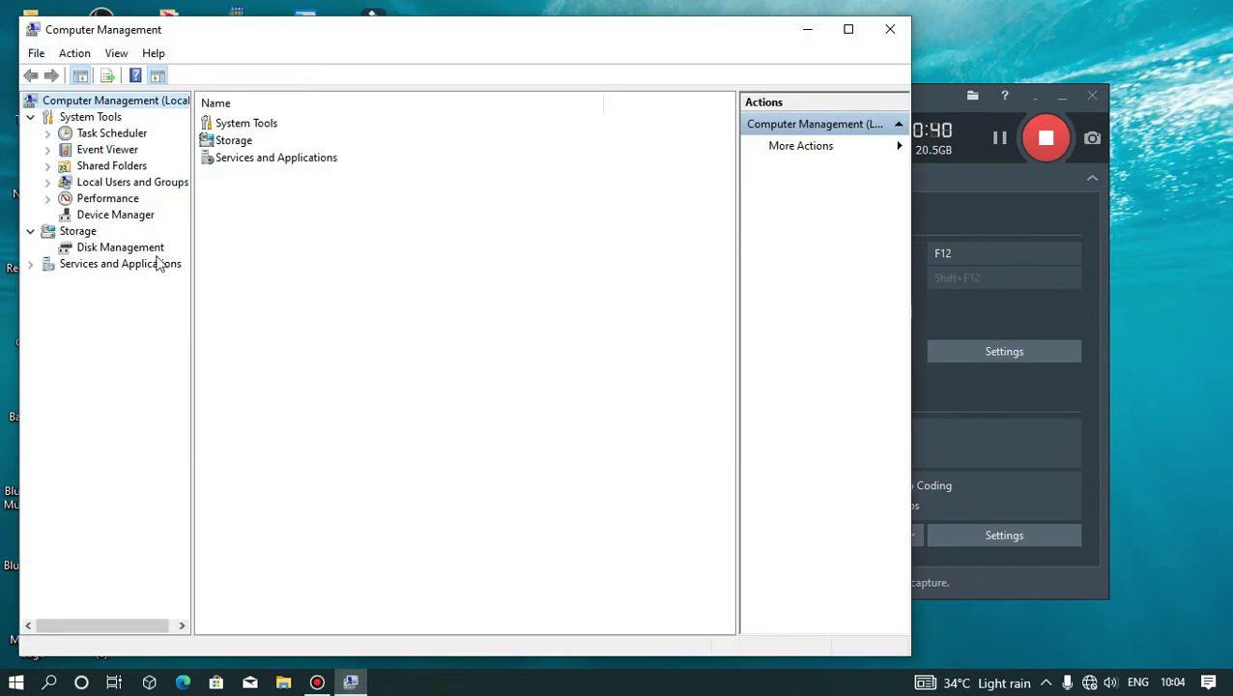
Show Device Manager and expand the Display adapters category to identify the installed graphics card
{"action": "left_click", "coordinate": [135, 215]}
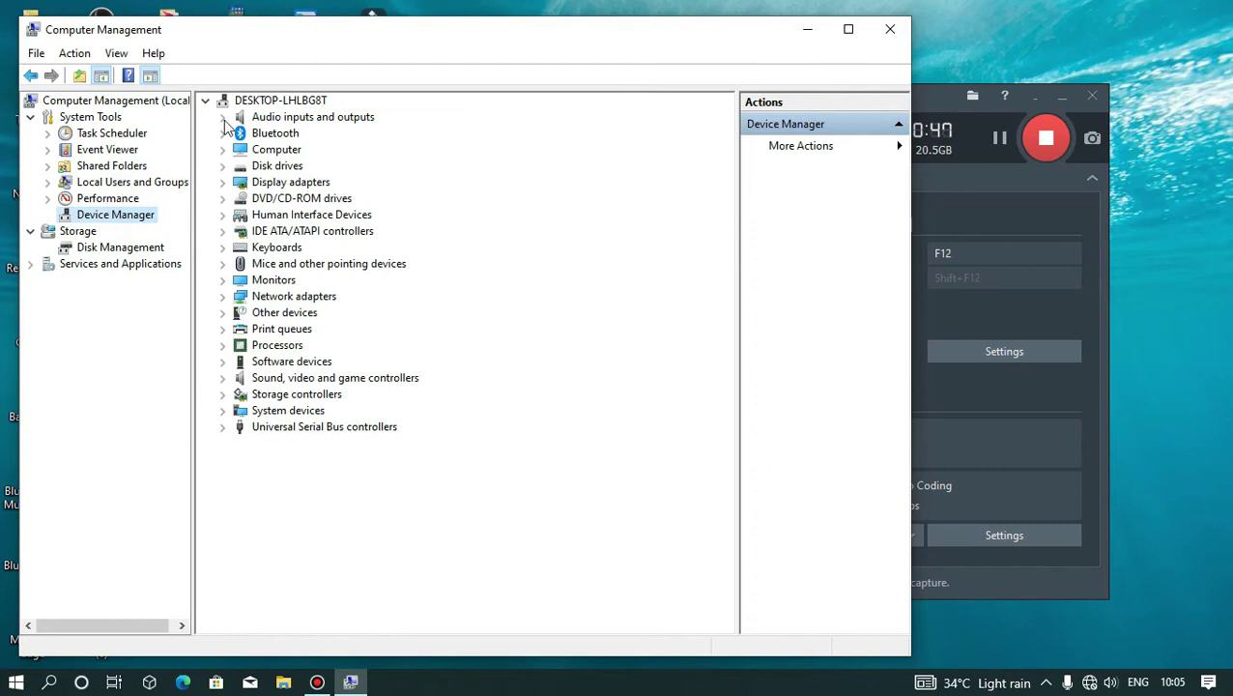
{"action": "left_click", "coordinate": [278, 185]}
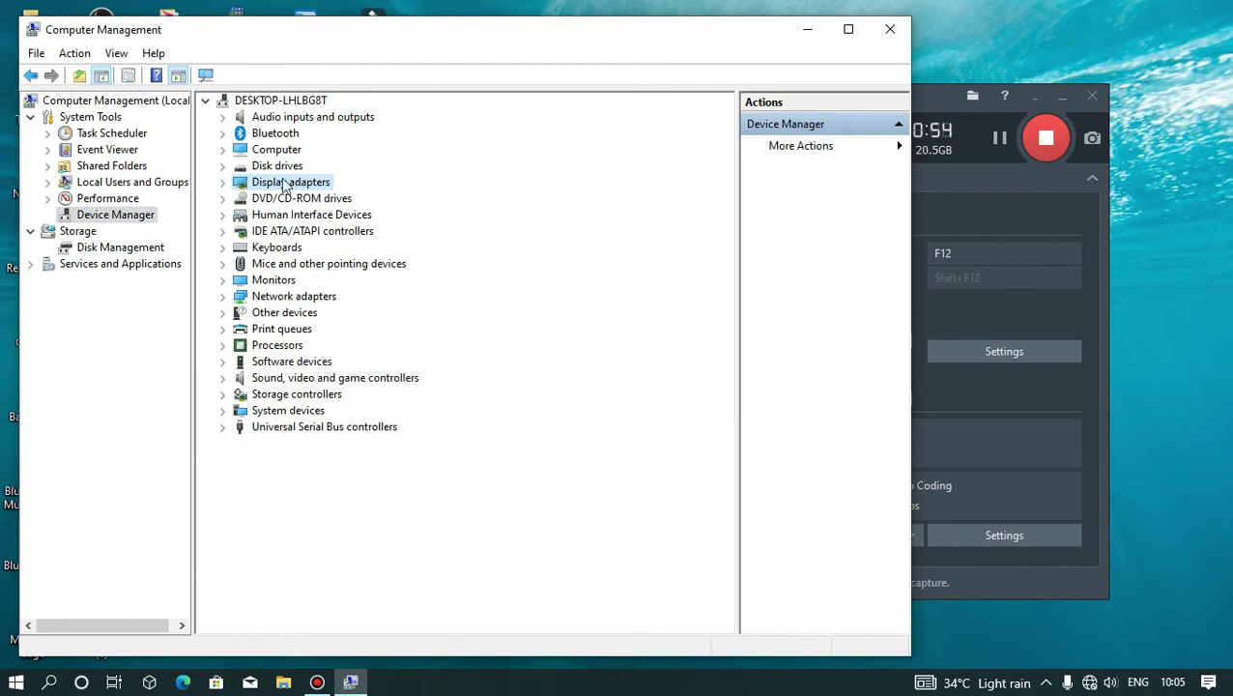
{"action": "left_click", "coordinate": [223, 183]}
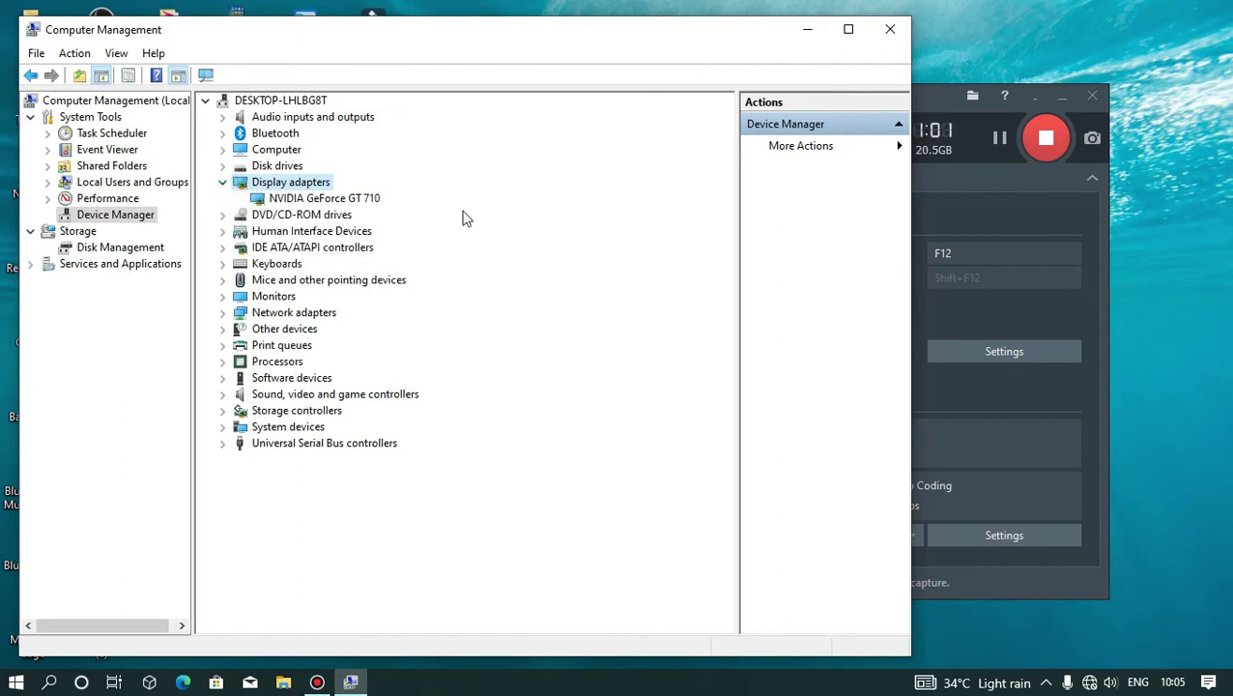
{"action": "left_click", "coordinate": [309, 199]}
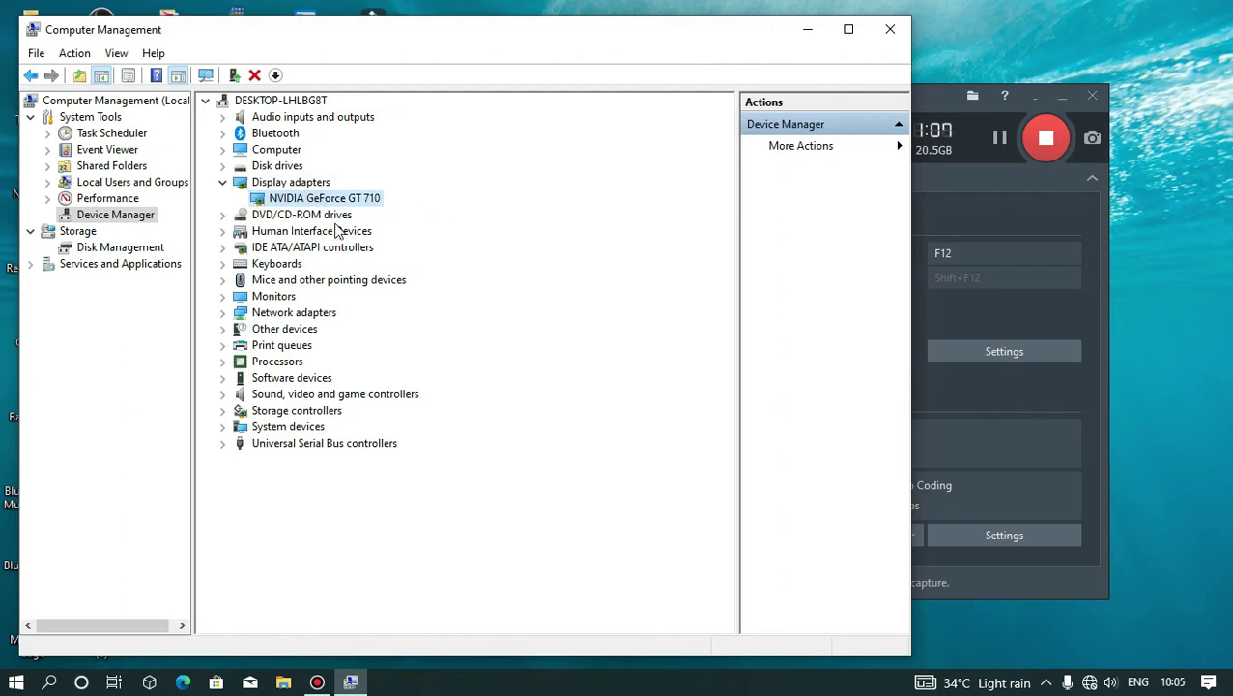
Review the graphics card's general, driver, details, events and resources properties, then close the properties and Computer Management
{"action": "left_click", "coordinate": [287, 214]}
{"action": "left_click", "coordinate": [371, 200]}
{"action": "double_click", "coordinate": [345, 198]}
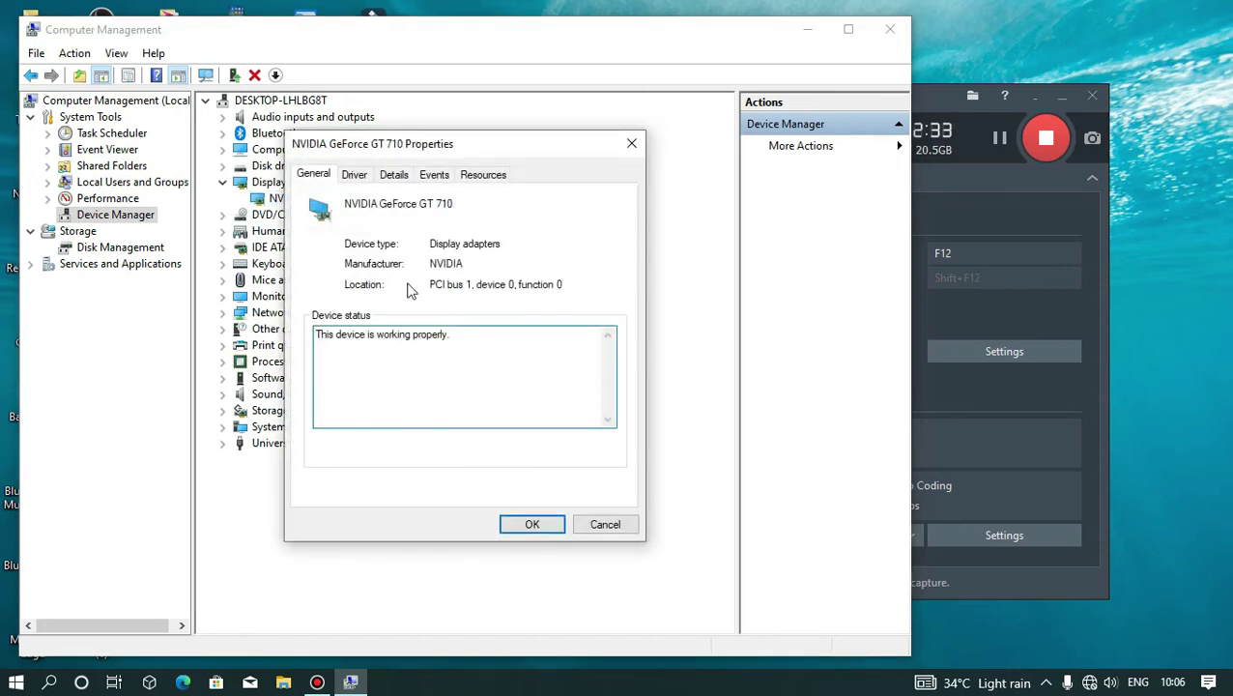
{"action": "left_click", "coordinate": [388, 174]}
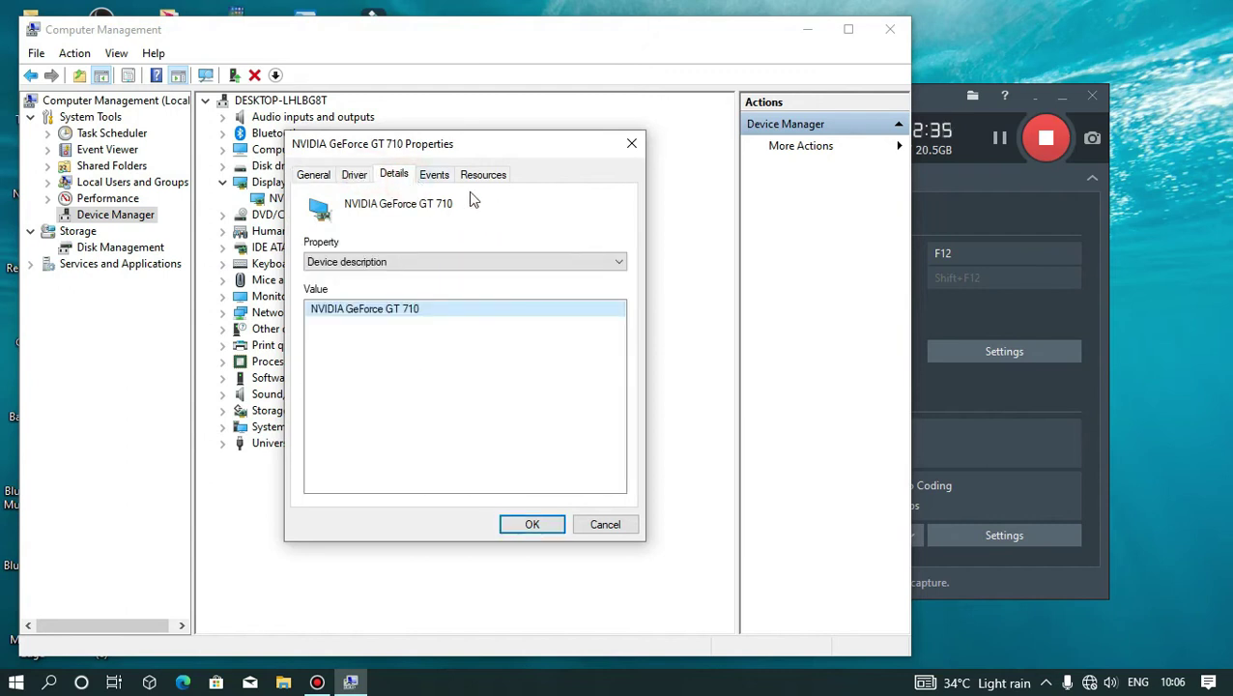
{"action": "left_click", "coordinate": [434, 174]}
{"action": "left_click", "coordinate": [483, 174]}
{"action": "left_click", "coordinate": [433, 174]}
{"action": "left_click", "coordinate": [363, 173]}
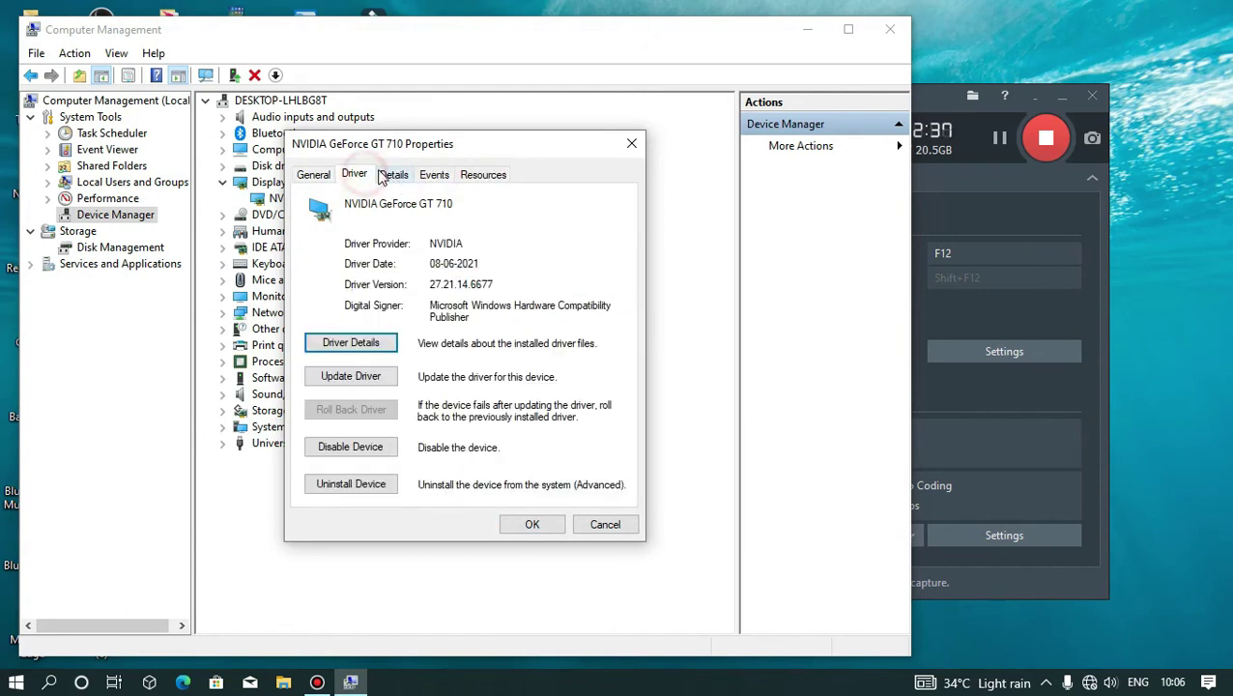
{"action": "left_click", "coordinate": [392, 174]}
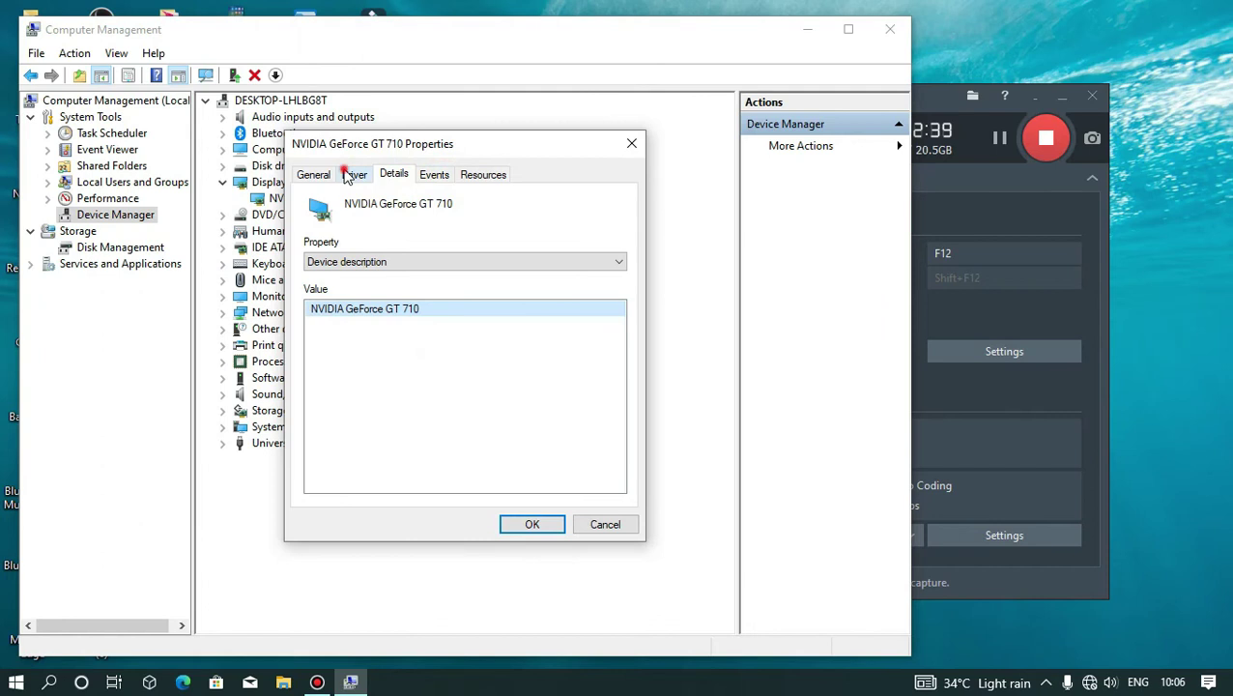
{"action": "left_click", "coordinate": [348, 174]}
{"action": "left_click", "coordinate": [327, 178]}
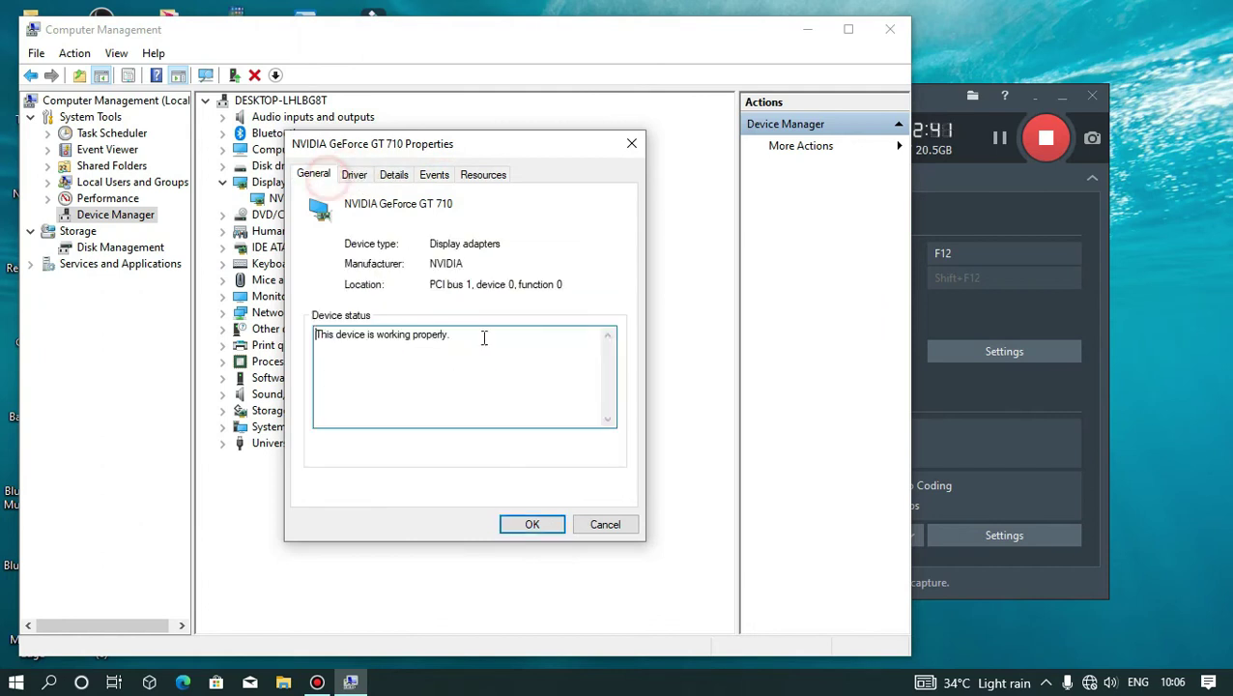
{"action": "left_click", "coordinate": [614, 524]}
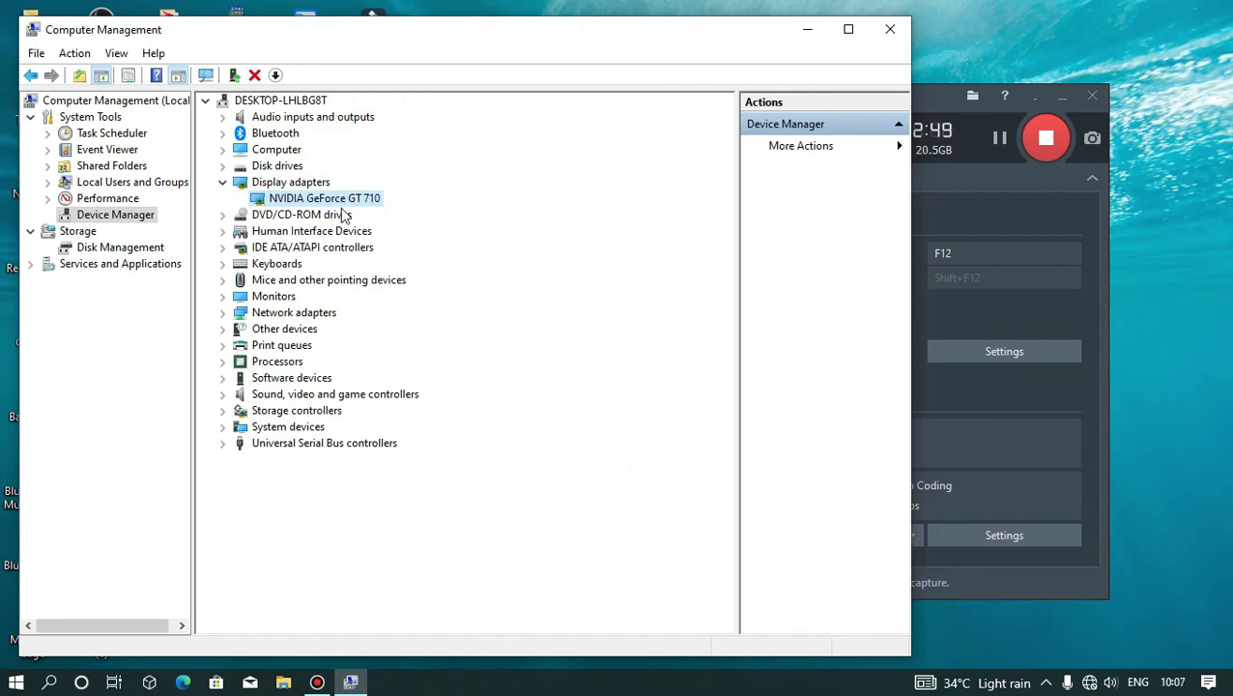
{"action": "left_click", "coordinate": [889, 33]}
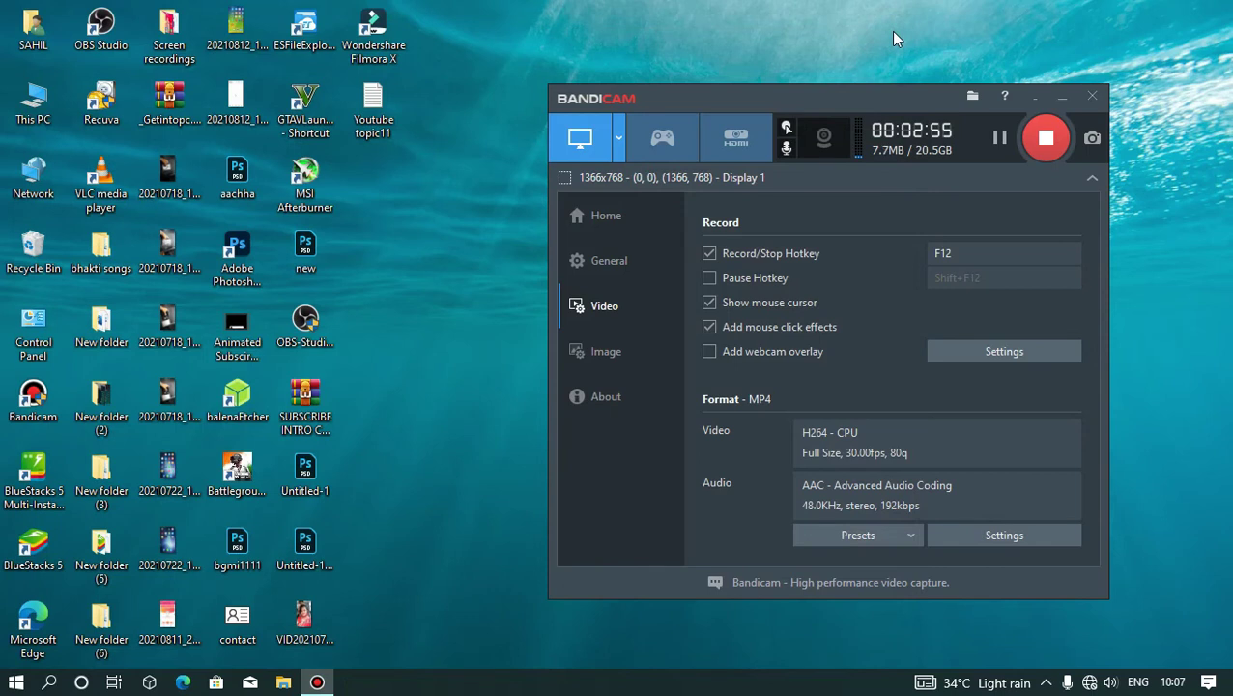
{"action": "left_click", "coordinate": [49, 682]}
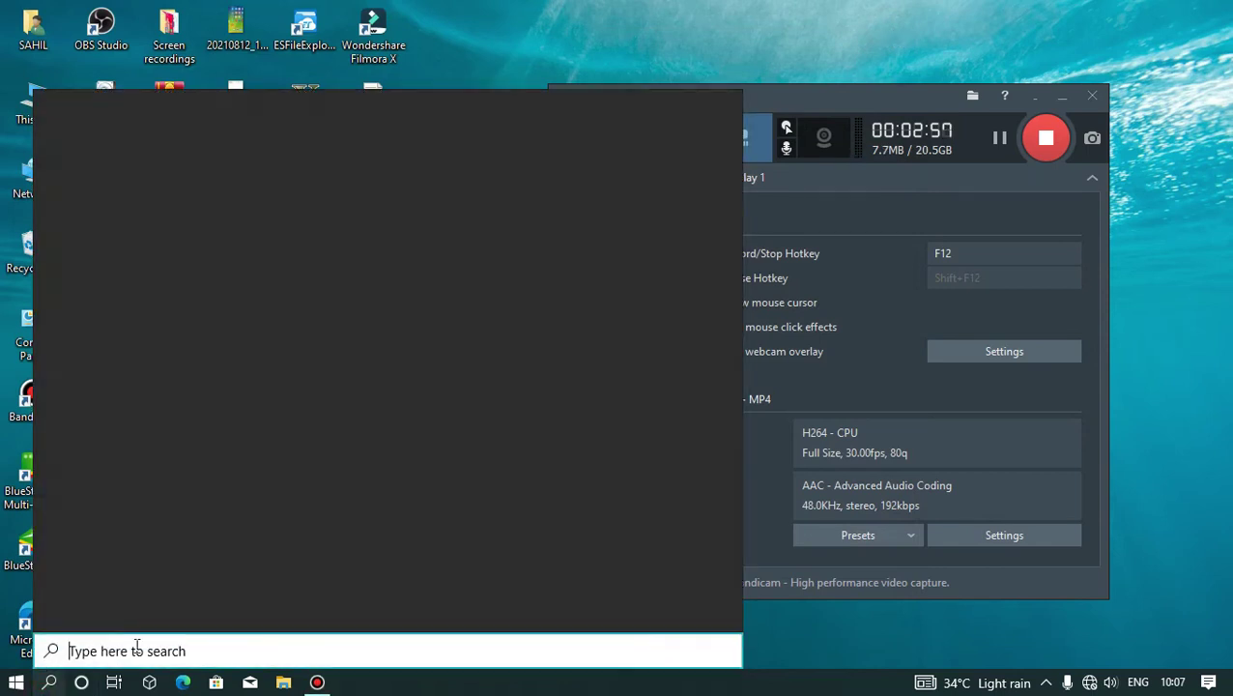
{"action": "type", "text": "RUN"}
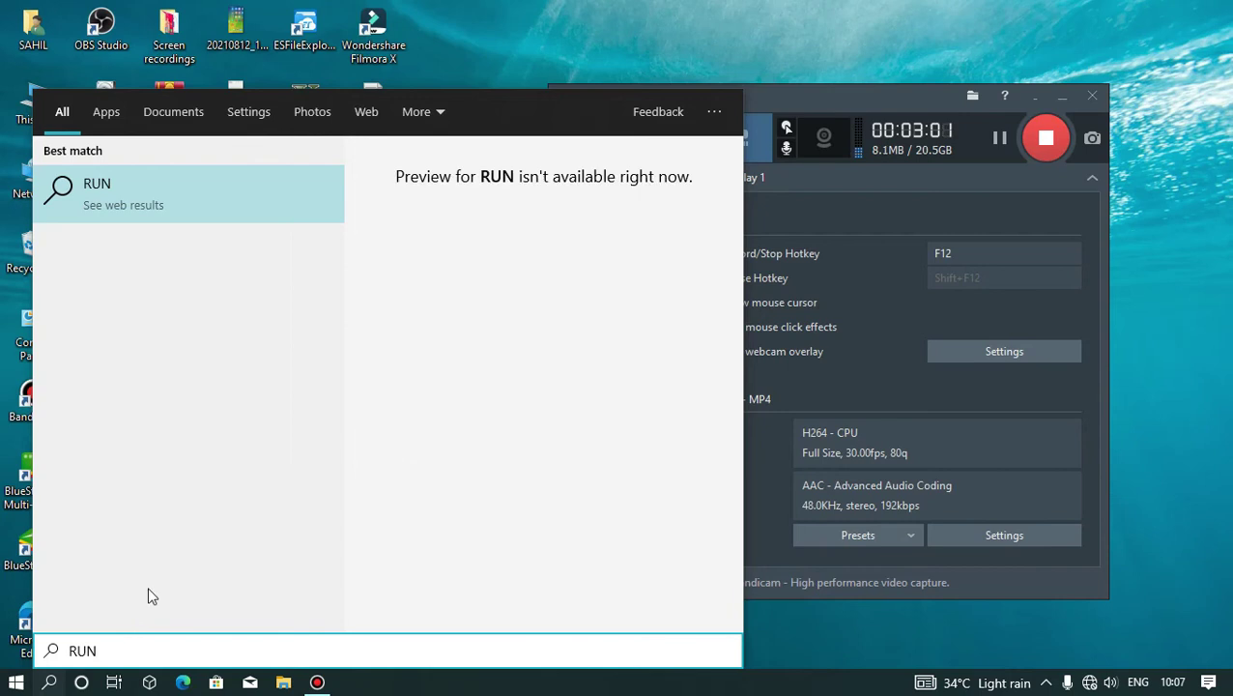
{"action": "left_click", "coordinate": [787, 10]}
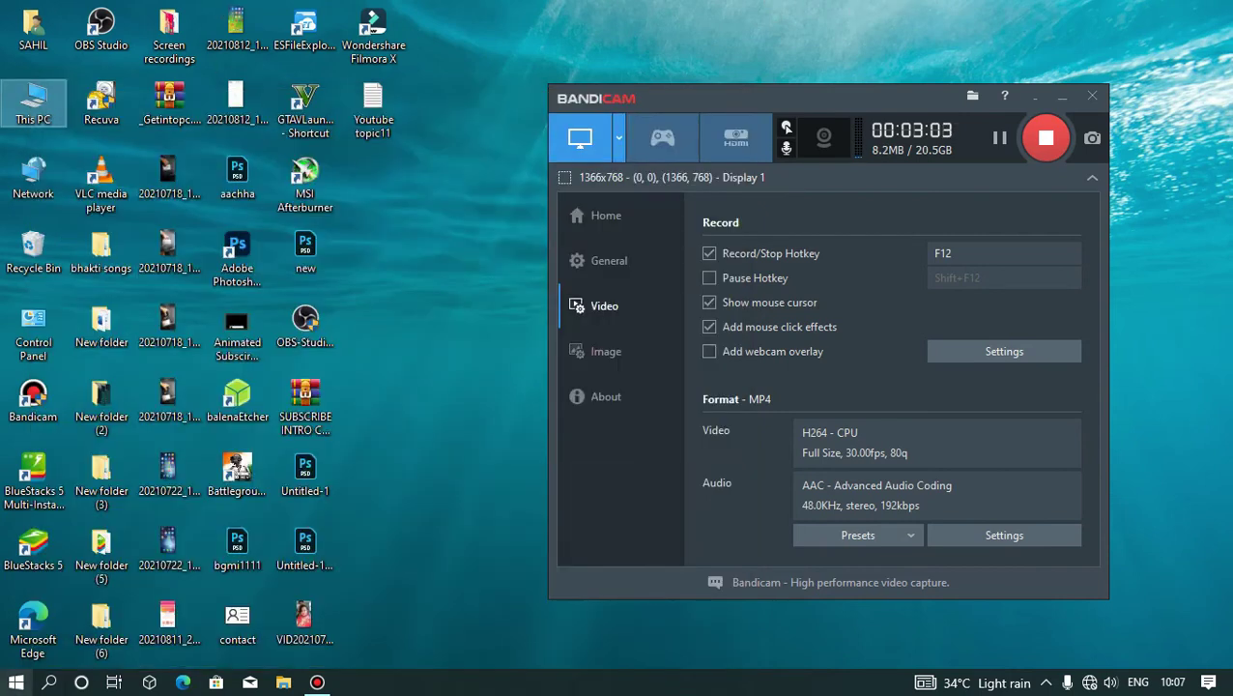
Search Windows for dxdiag and launch the DirectX Diagnostic Tool
{"action": "left_click", "coordinate": [61, 689]}
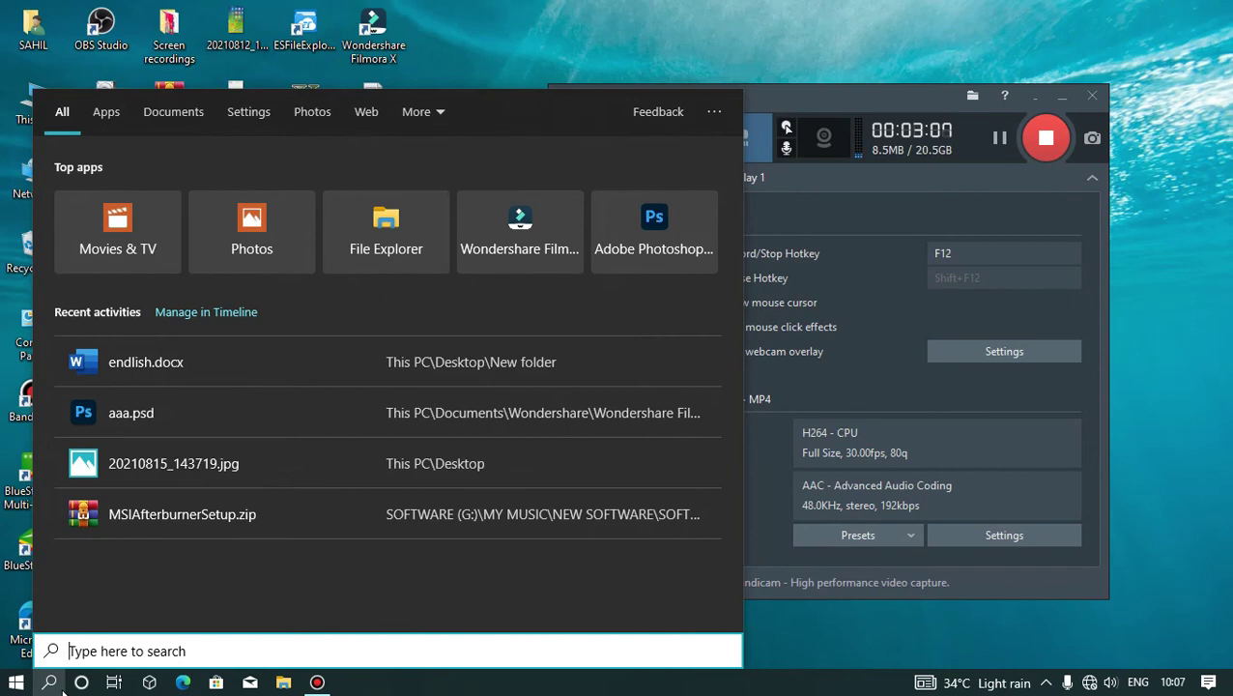
{"action": "type", "text": "dx"}
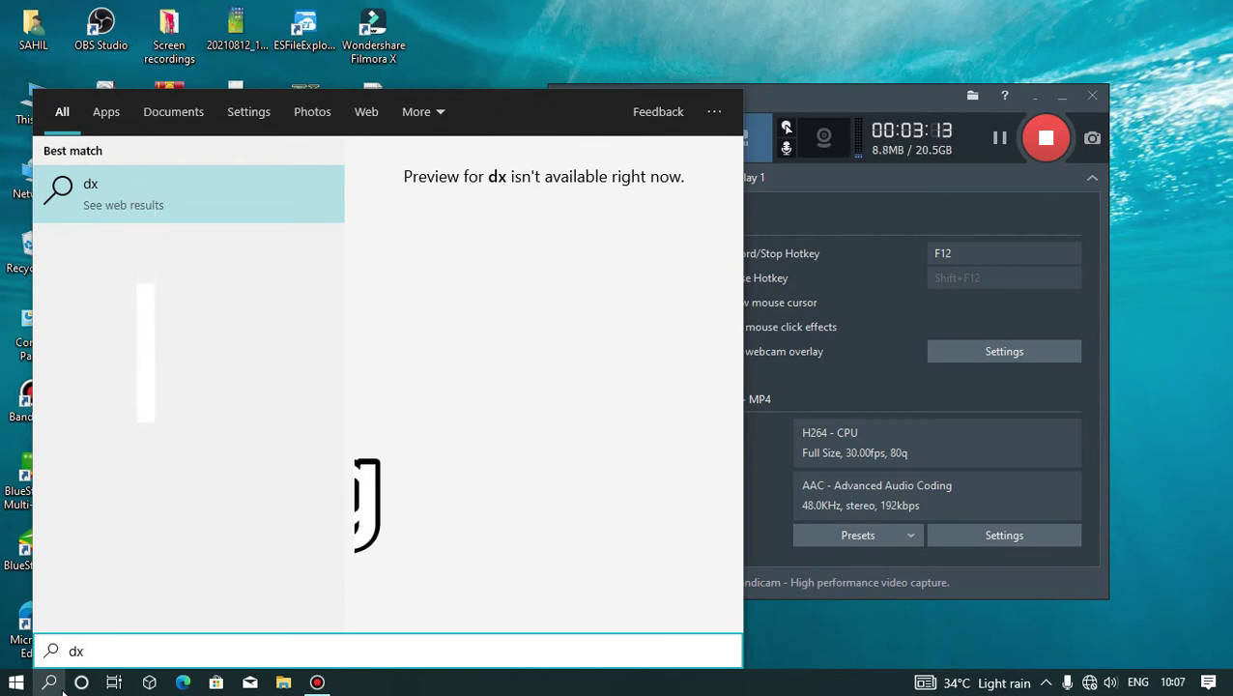
{"action": "type", "text": "diag"}
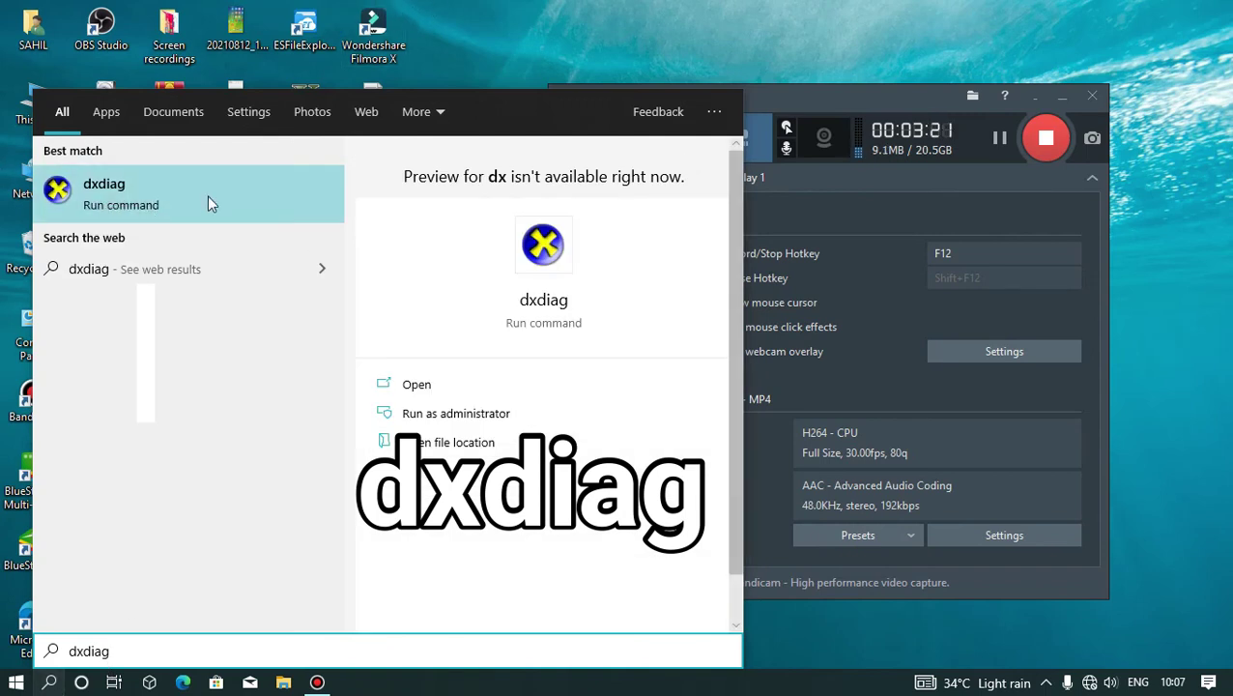
{"action": "left_click", "coordinate": [161, 206]}
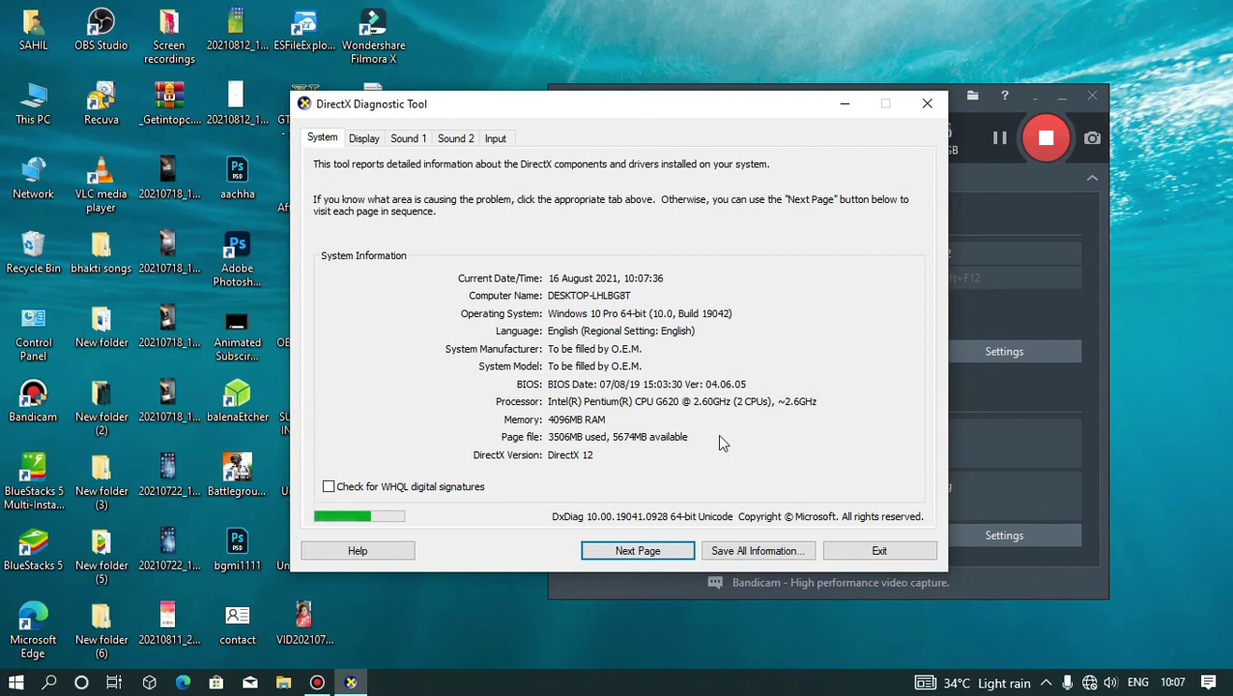
Examine the graphics card's name, memory and driver information on the Display page, then close the diagnostic tool
{"action": "left_click", "coordinate": [377, 142]}
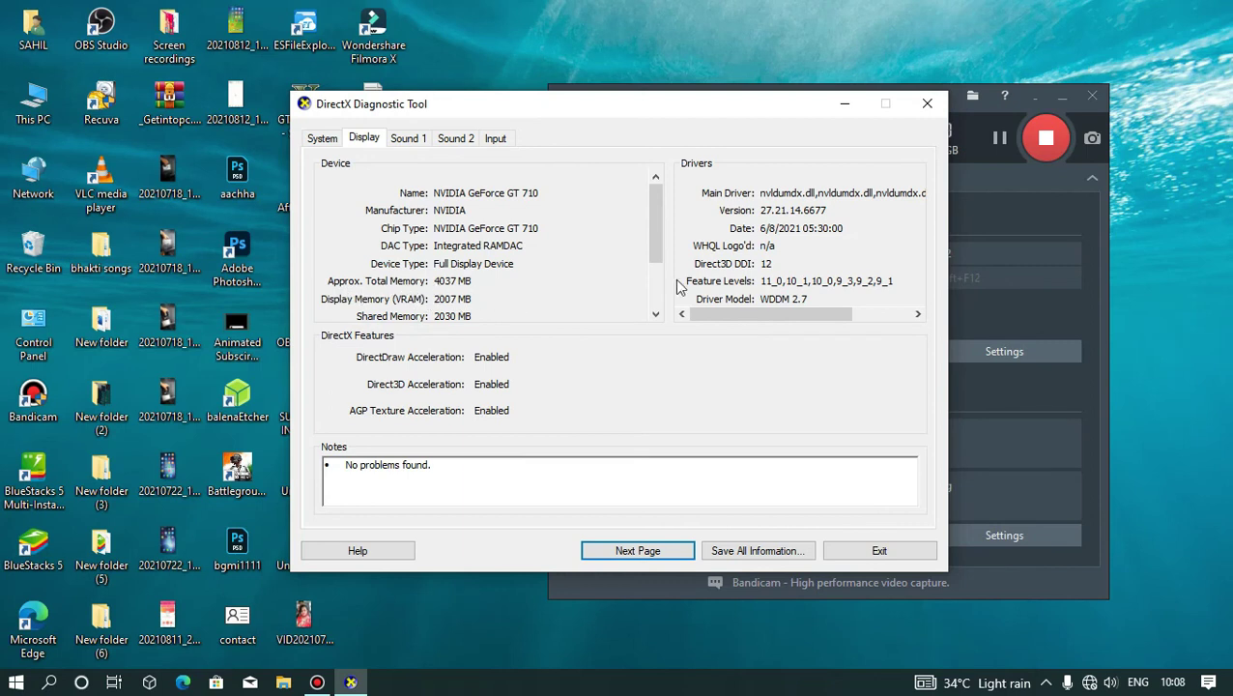
{"action": "left_click", "coordinate": [326, 300]}
{"action": "left_click", "coordinate": [925, 98]}
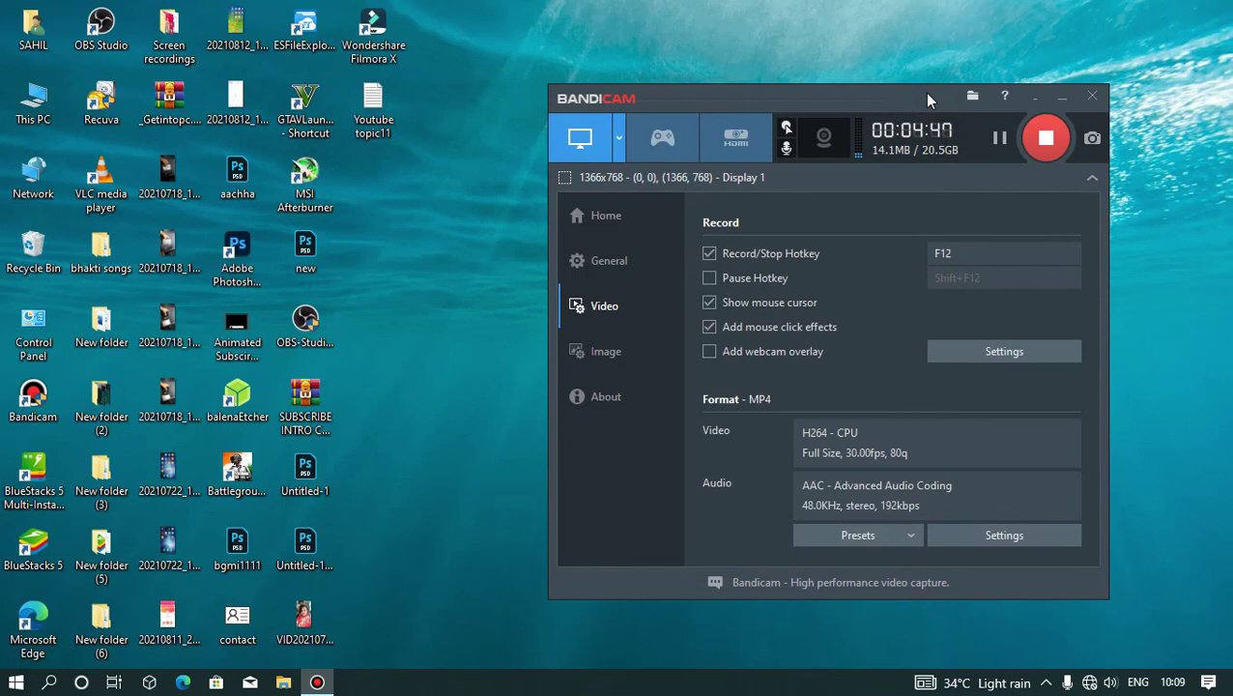